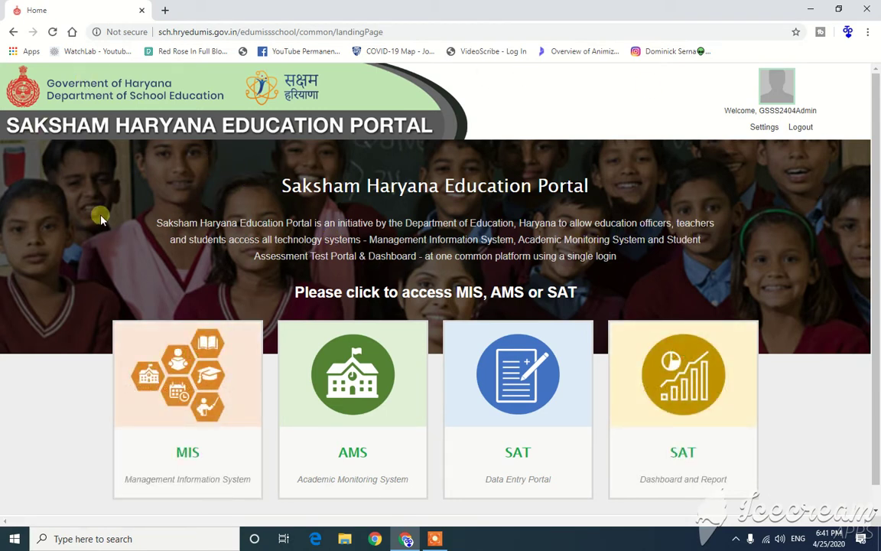
Enter the Management Information System and expand its School Definition menu.
{"action": "left_click", "coordinate": [186, 358]}
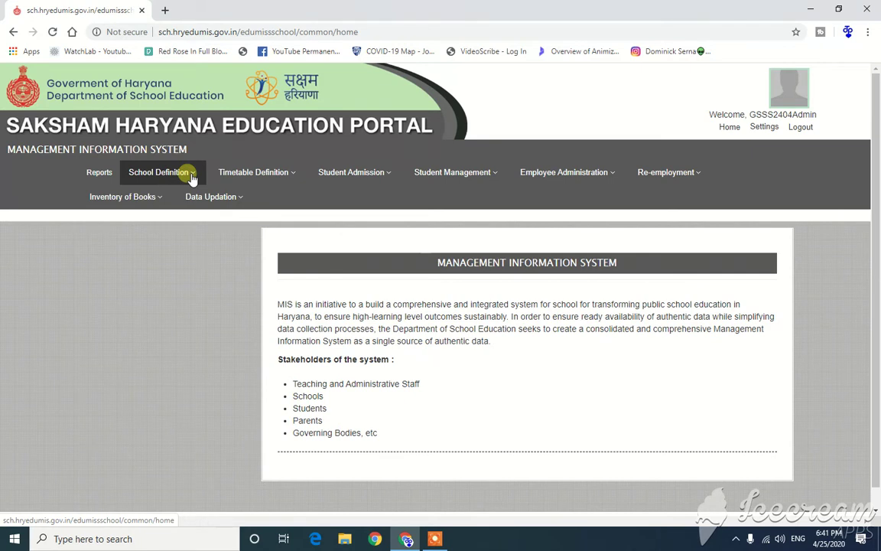
{"action": "left_click", "coordinate": [197, 175]}
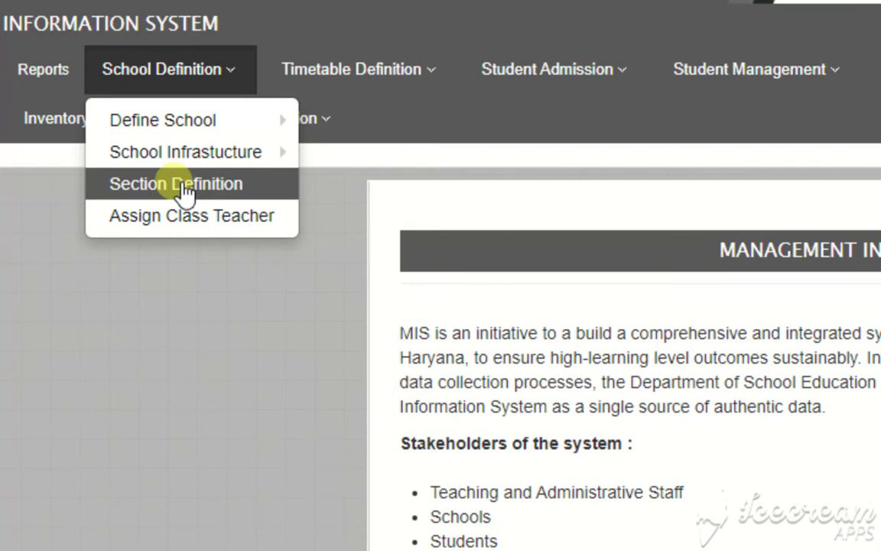
Open the Sections and Medium of Instructions Definition page and look over it.
{"action": "left_click", "coordinate": [184, 193]}
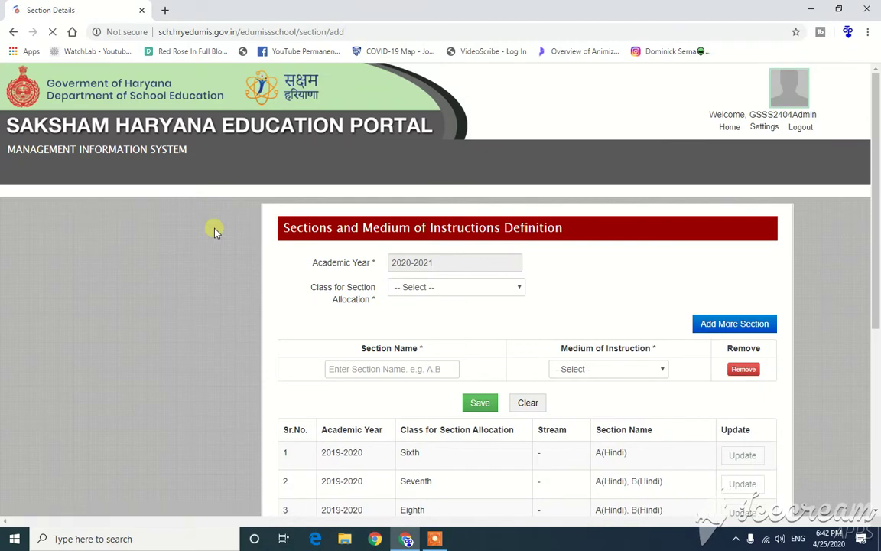
{"action": "scroll", "coordinate": [565, 299], "scroll_direction": "down", "scroll_amount": 1}
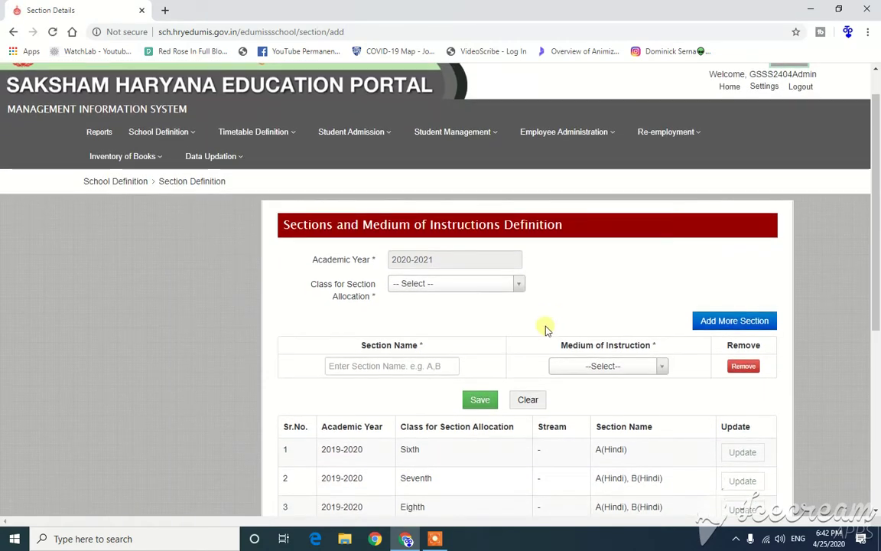
{"action": "scroll", "coordinate": [519, 299], "scroll_direction": "down", "scroll_amount": 1}
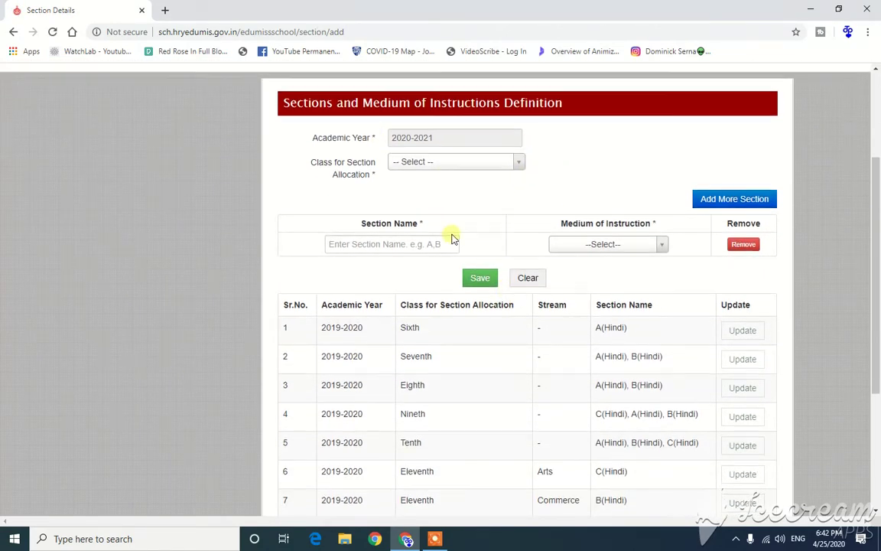
{"action": "scroll", "coordinate": [451, 237], "scroll_direction": "up", "scroll_amount": 1}
{"action": "scroll", "coordinate": [451, 238], "scroll_direction": "up", "scroll_amount": 2}
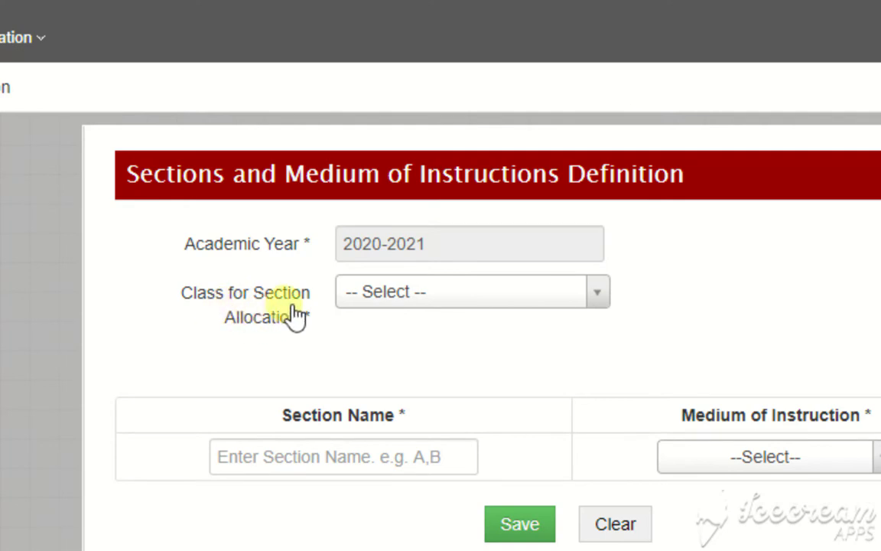
Choose Sixth as the class for section allocation and review the existing 2019-2020 allocations.
{"action": "left_click", "coordinate": [514, 303]}
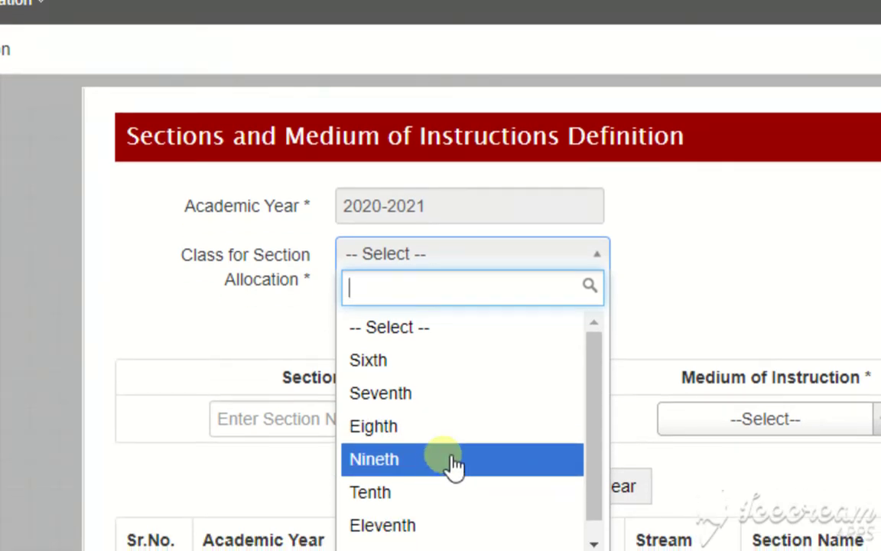
{"action": "left_click", "coordinate": [422, 368]}
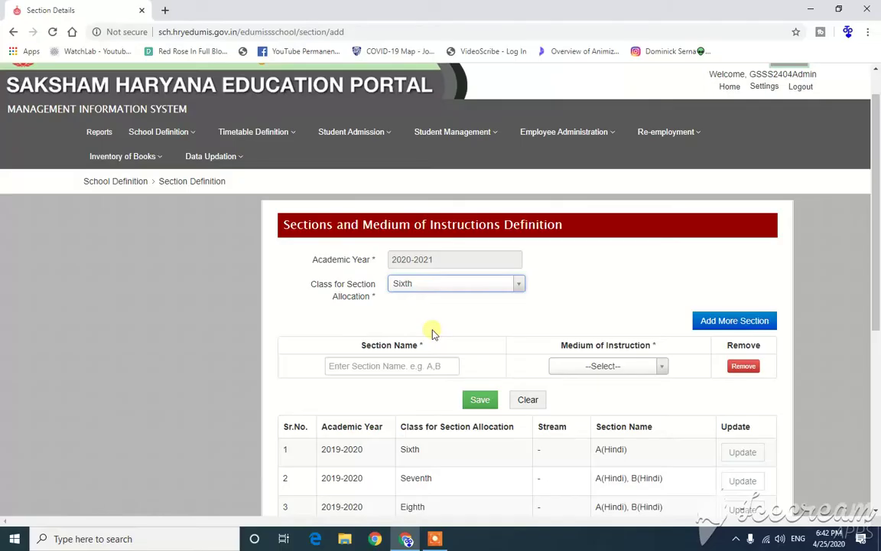
{"action": "scroll", "coordinate": [433, 334], "scroll_direction": "down", "scroll_amount": 1}
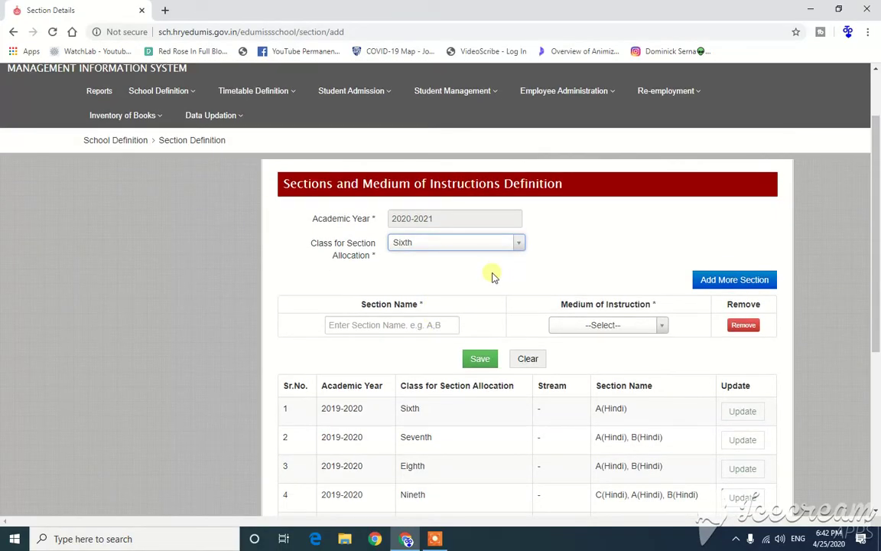
{"action": "scroll", "coordinate": [493, 274], "scroll_direction": "down", "scroll_amount": 3}
{"action": "scroll", "coordinate": [450, 351], "scroll_direction": "down", "scroll_amount": 2}
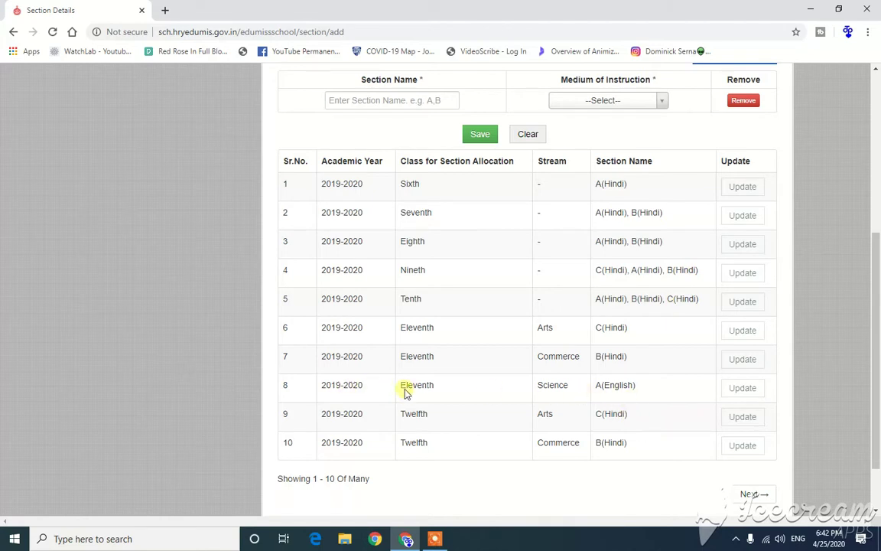
{"action": "left_click_drag", "start_coordinate": [399, 388], "coordinate": [432, 385]}
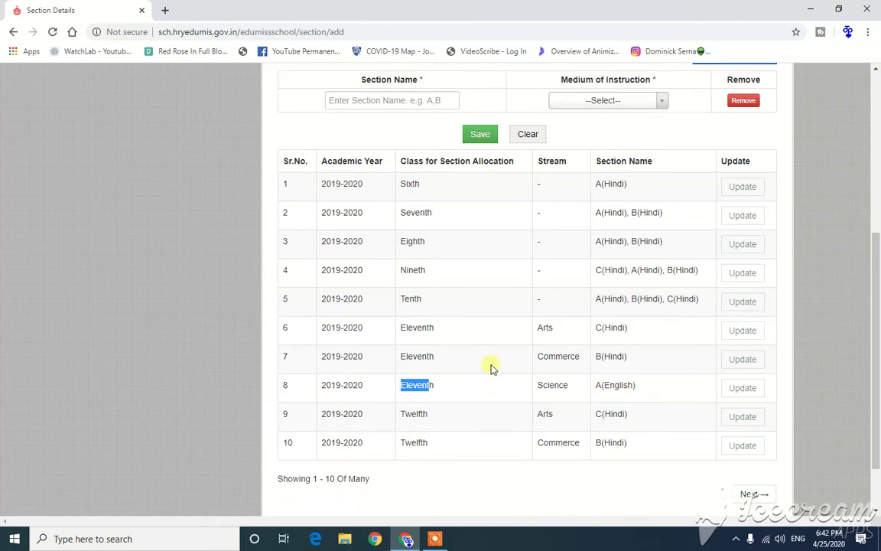
{"action": "scroll", "coordinate": [491, 366], "scroll_direction": "up", "scroll_amount": 1}
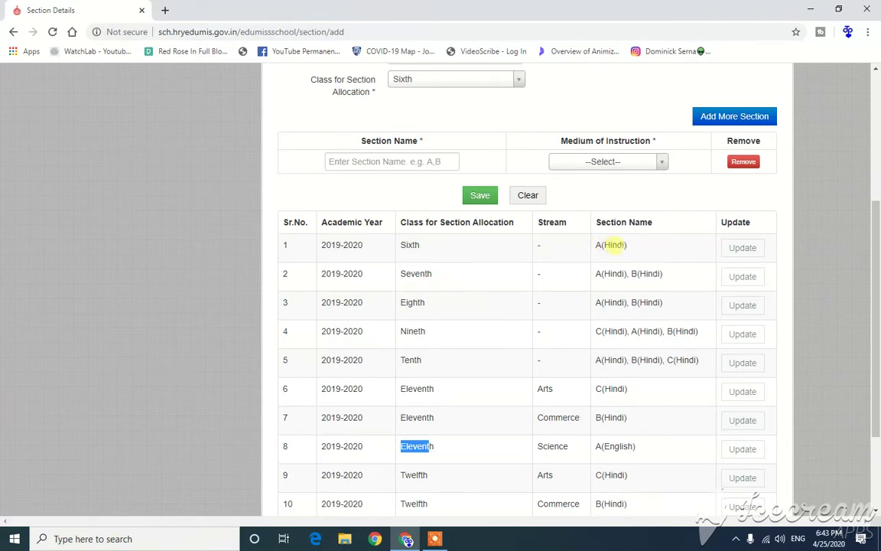
{"action": "scroll", "coordinate": [403, 149], "scroll_direction": "up", "scroll_amount": 1}
{"action": "scroll", "coordinate": [403, 176], "scroll_direction": "up", "scroll_amount": 1}
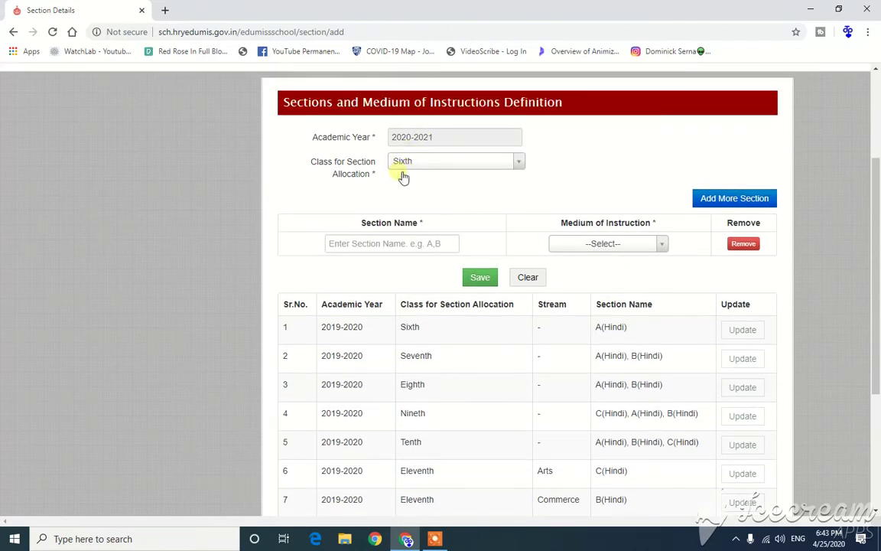
Add section B with Hindi medium of instruction for class Sixth and save it.
{"action": "left_click", "coordinate": [344, 243]}
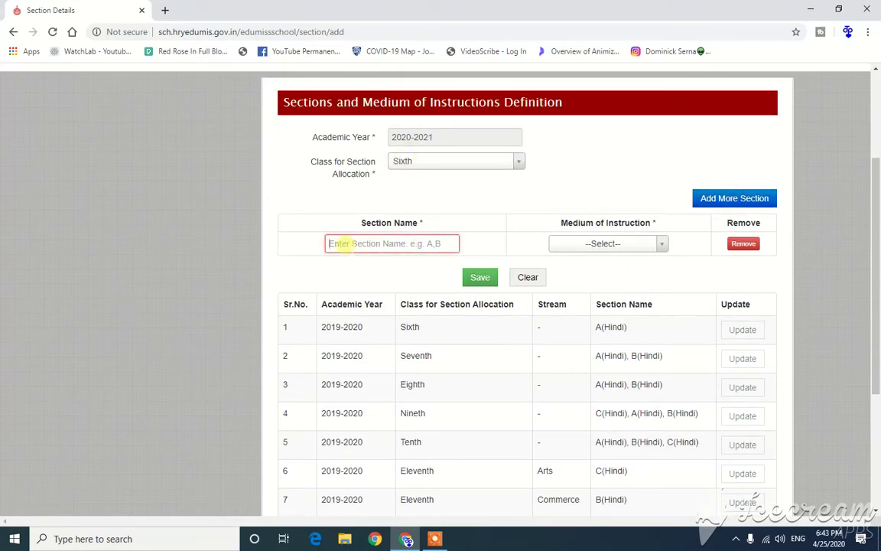
{"action": "type", "text": "BV"}
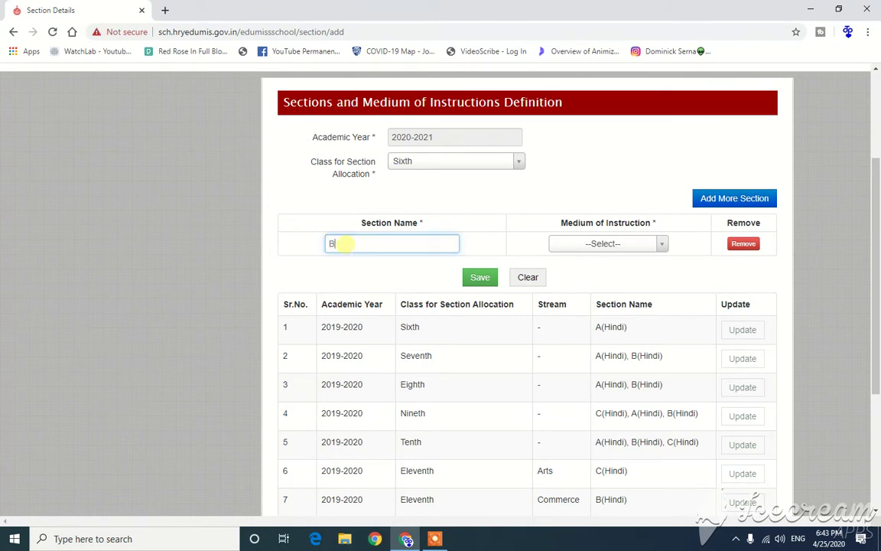
{"action": "left_click", "coordinate": [624, 244]}
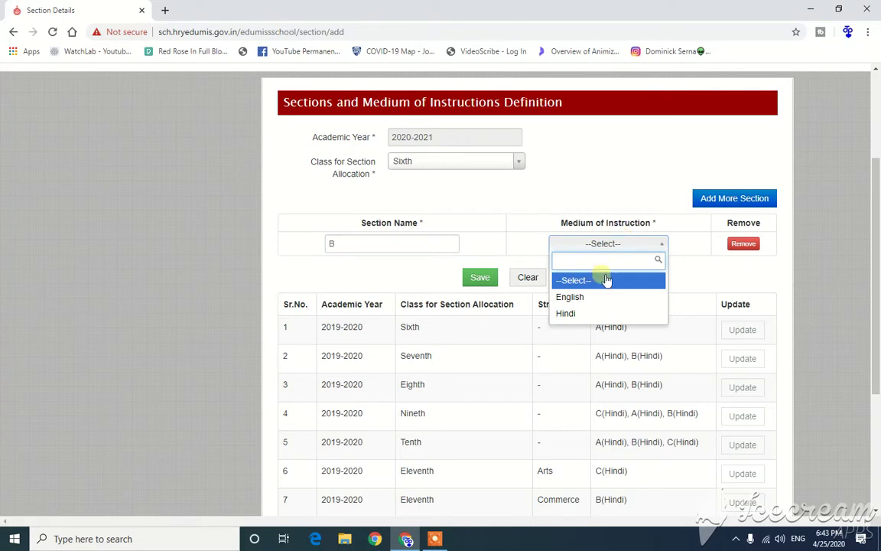
{"action": "left_click", "coordinate": [576, 312]}
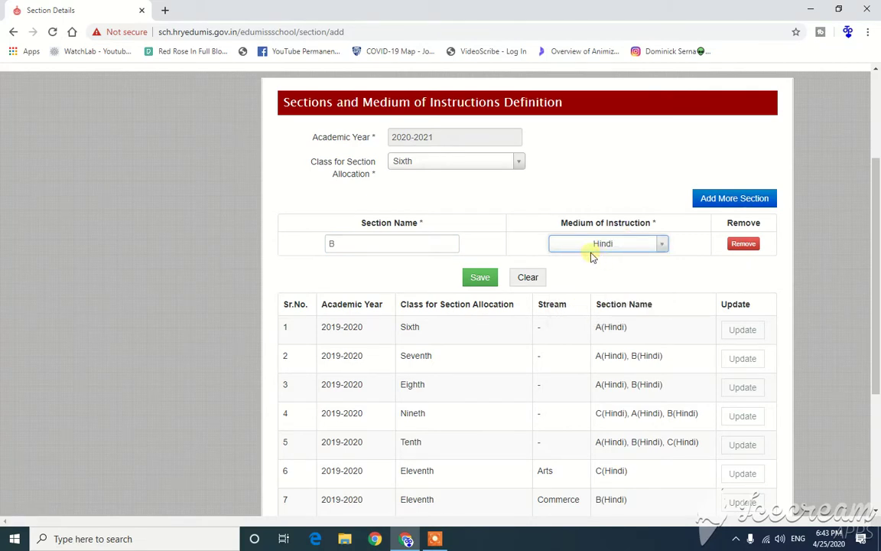
{"action": "left_click", "coordinate": [478, 280]}
{"action": "left_click", "coordinate": [482, 277]}
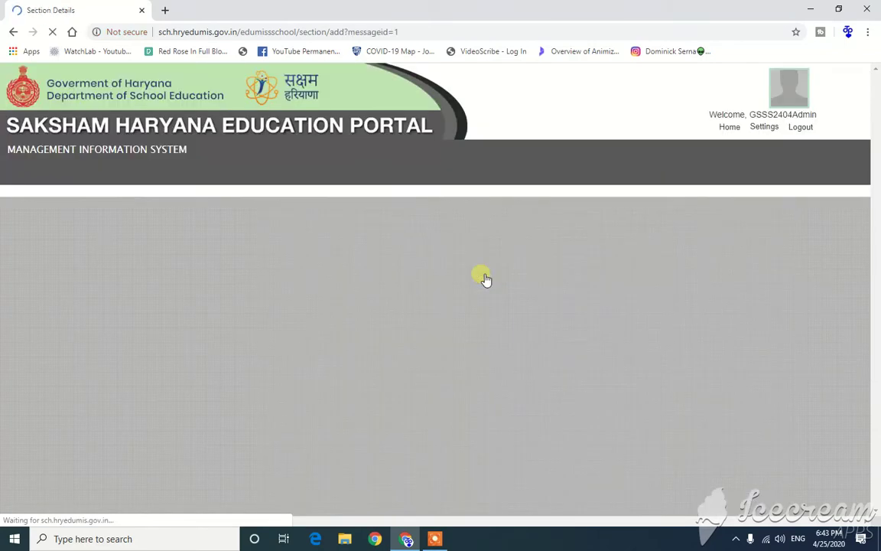
Confirm the 'Record added/updated successfully' message and new Sixth B(Hindi) row, then expand Student Management.
{"action": "scroll", "coordinate": [485, 279], "scroll_direction": "down", "scroll_amount": 3}
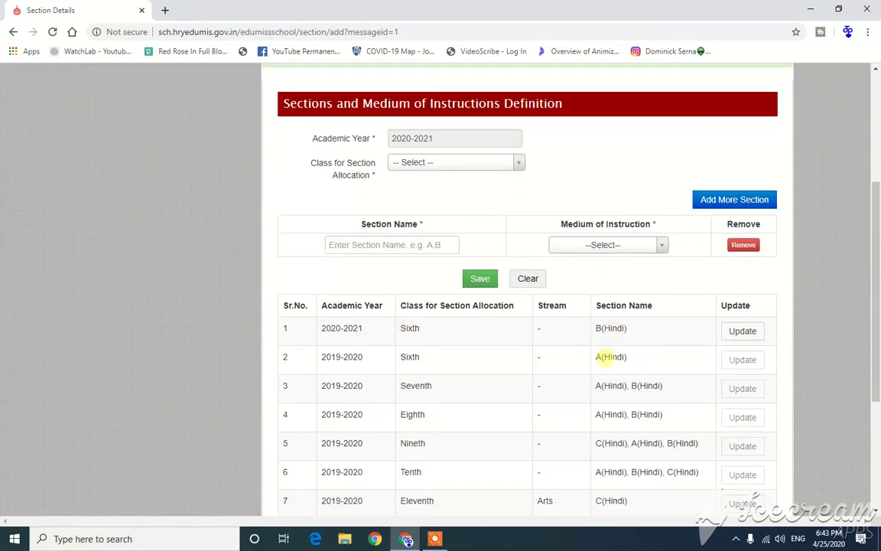
{"action": "scroll", "coordinate": [618, 327], "scroll_direction": "up", "scroll_amount": 1}
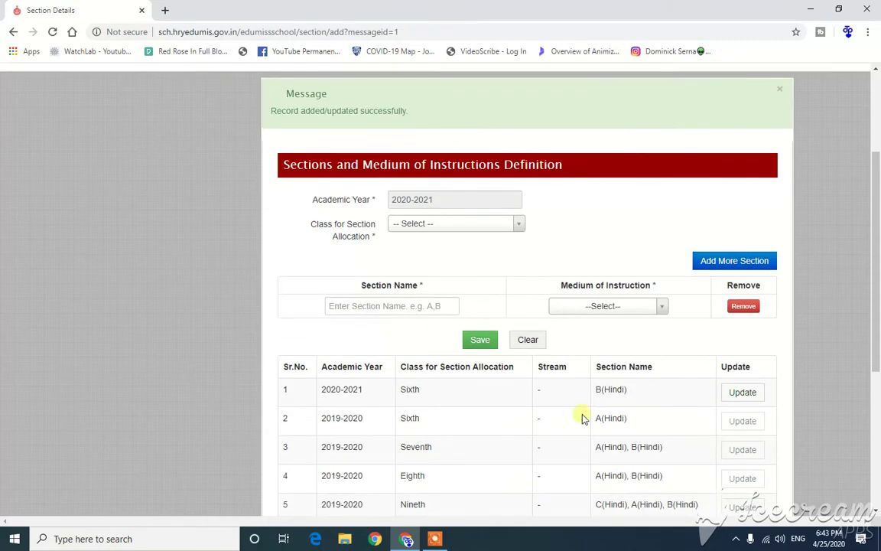
{"action": "scroll", "coordinate": [490, 390], "scroll_direction": "up", "scroll_amount": 1}
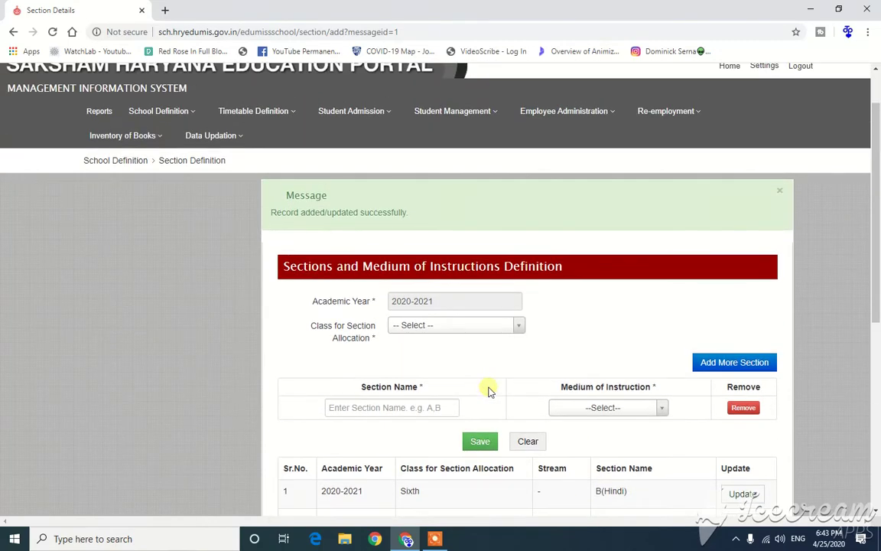
{"action": "scroll", "coordinate": [429, 336], "scroll_direction": "up", "scroll_amount": 1}
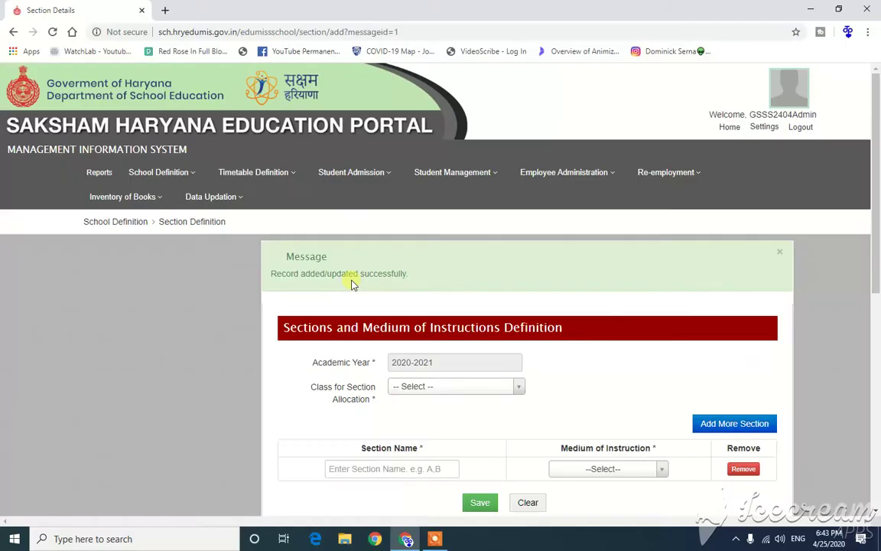
{"action": "left_click", "coordinate": [500, 177]}
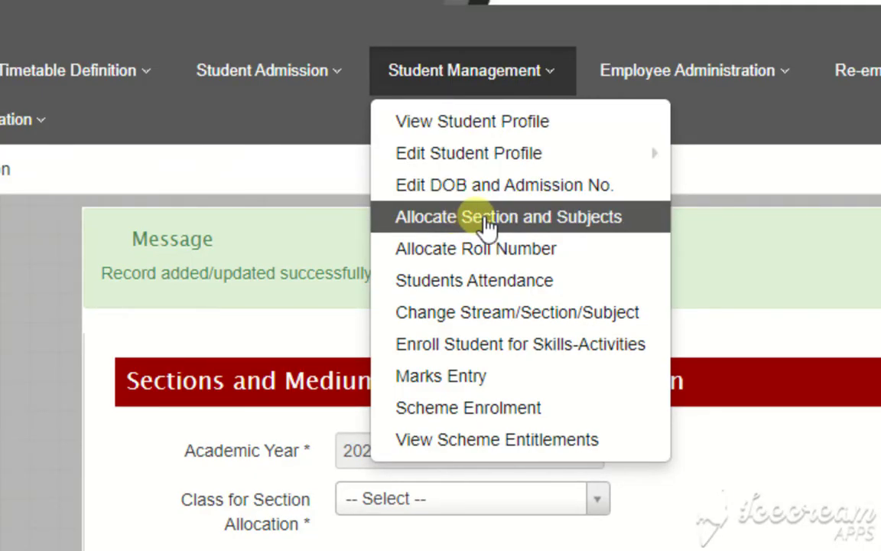
On the Allocate Section and Subjects page, select class Sixth and leave the stream unset.
{"action": "left_click", "coordinate": [517, 222]}
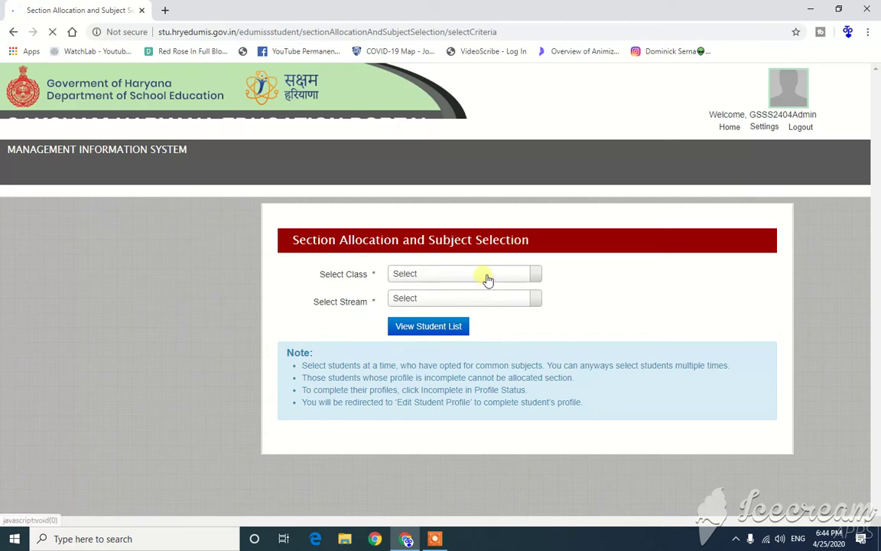
{"action": "left_click_drag", "start_coordinate": [276, 240], "coordinate": [533, 243]}
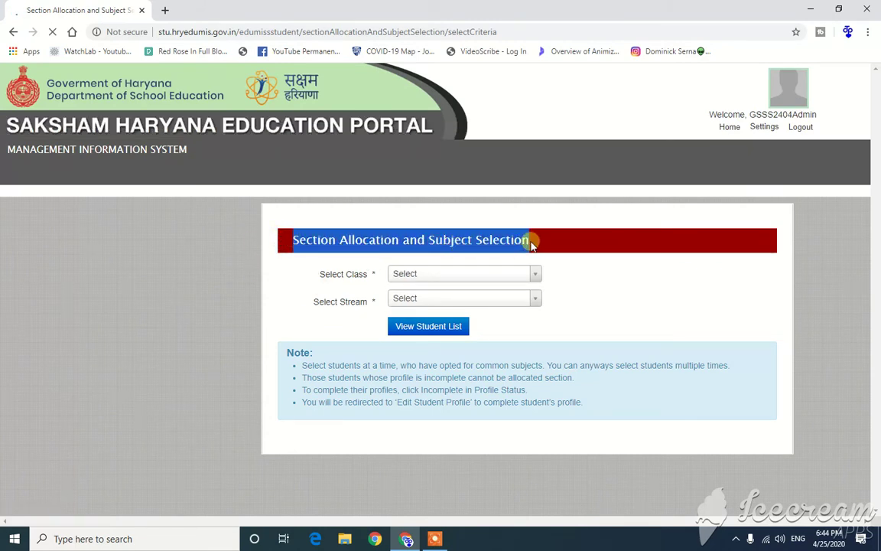
{"action": "left_click", "coordinate": [446, 275]}
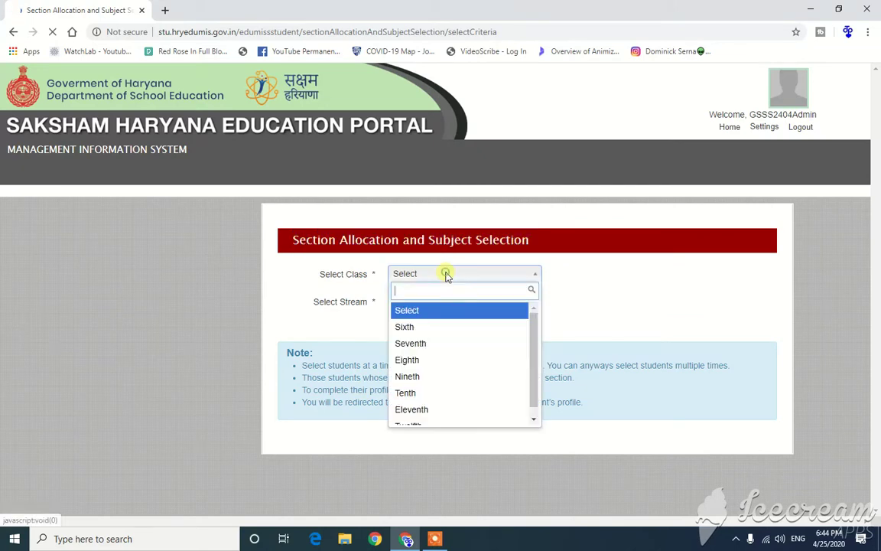
{"action": "left_click", "coordinate": [432, 329]}
{"action": "left_click", "coordinate": [400, 297]}
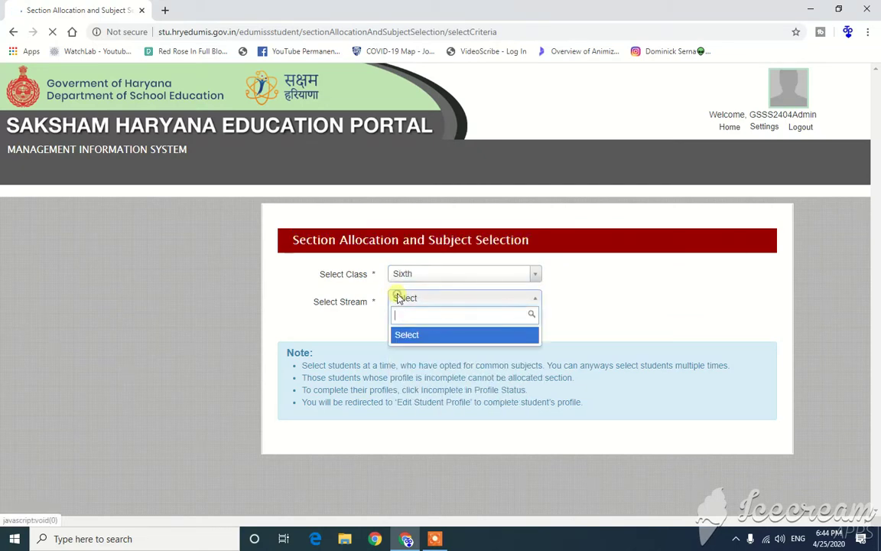
{"action": "left_click", "coordinate": [625, 295]}
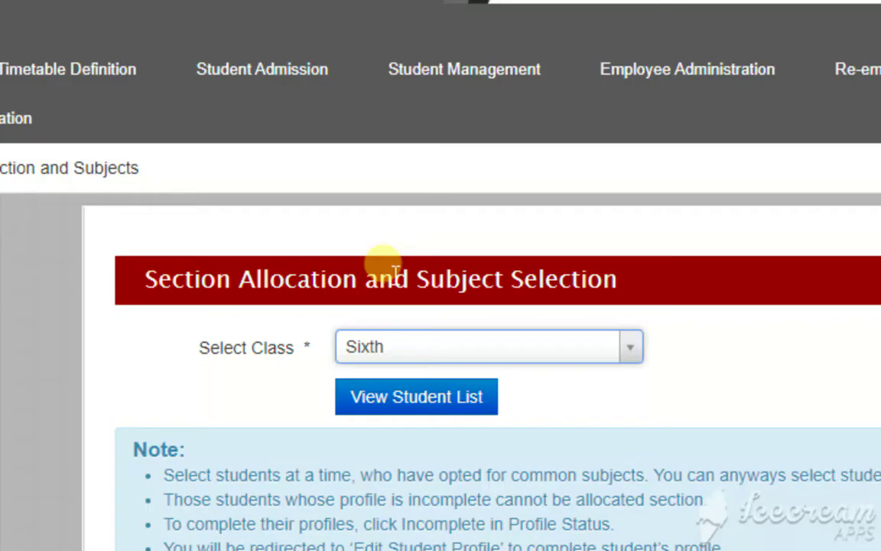
Load the Class Sixth student list and scroll through it.
{"action": "left_click", "coordinate": [419, 397]}
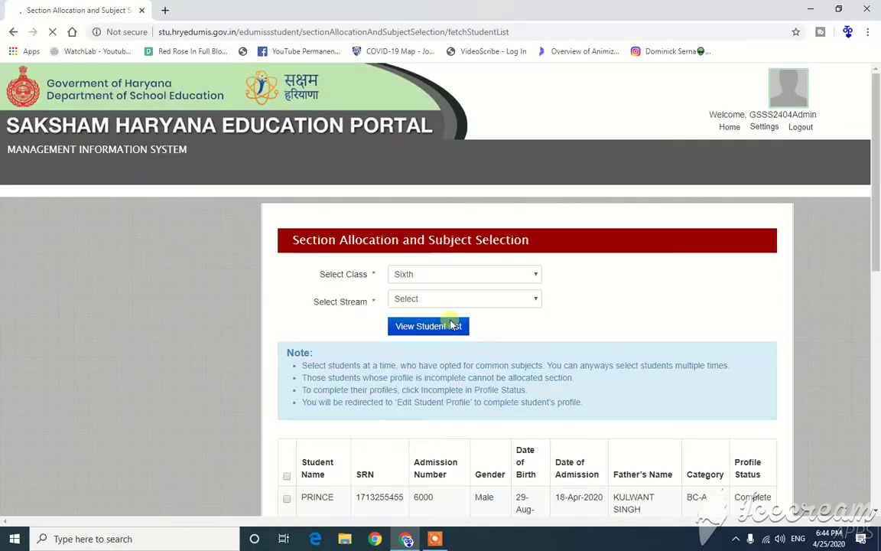
{"action": "scroll", "coordinate": [452, 321], "scroll_direction": "down", "scroll_amount": 2}
{"action": "scroll", "coordinate": [454, 323], "scroll_direction": "down", "scroll_amount": 2}
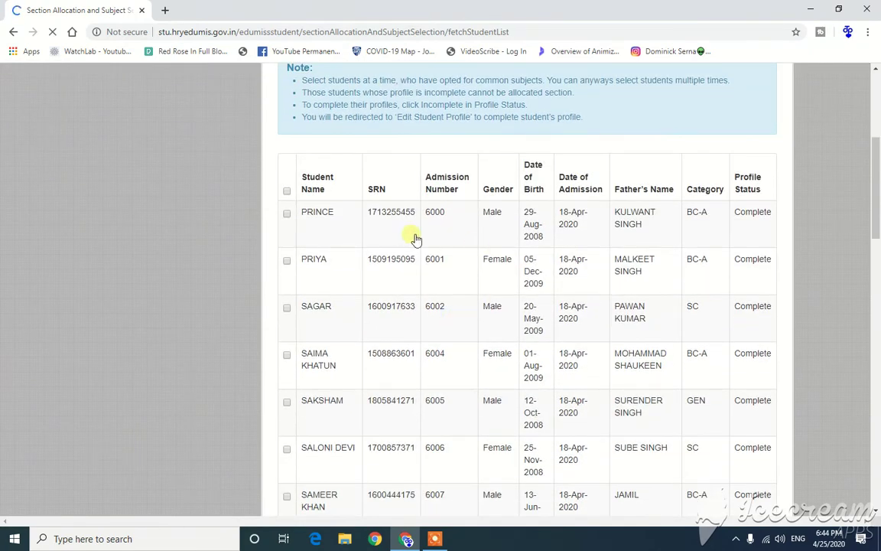
{"action": "scroll", "coordinate": [453, 301], "scroll_direction": "down", "scroll_amount": 2}
{"action": "scroll", "coordinate": [456, 300], "scroll_direction": "down", "scroll_amount": 3}
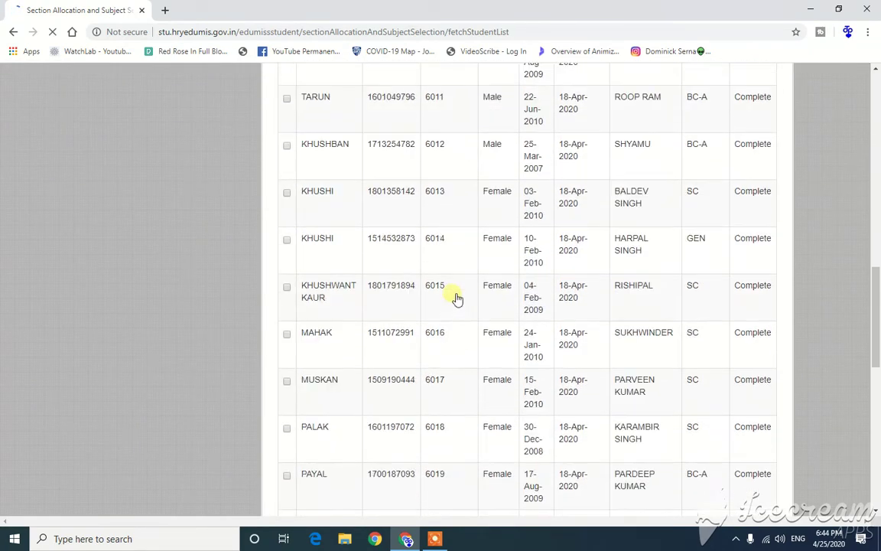
{"action": "scroll", "coordinate": [455, 298], "scroll_direction": "down", "scroll_amount": 4}
{"action": "scroll", "coordinate": [454, 298], "scroll_direction": "down", "scroll_amount": 3}
{"action": "scroll", "coordinate": [454, 301], "scroll_direction": "down", "scroll_amount": 2}
{"action": "scroll", "coordinate": [453, 302], "scroll_direction": "up", "scroll_amount": 2}
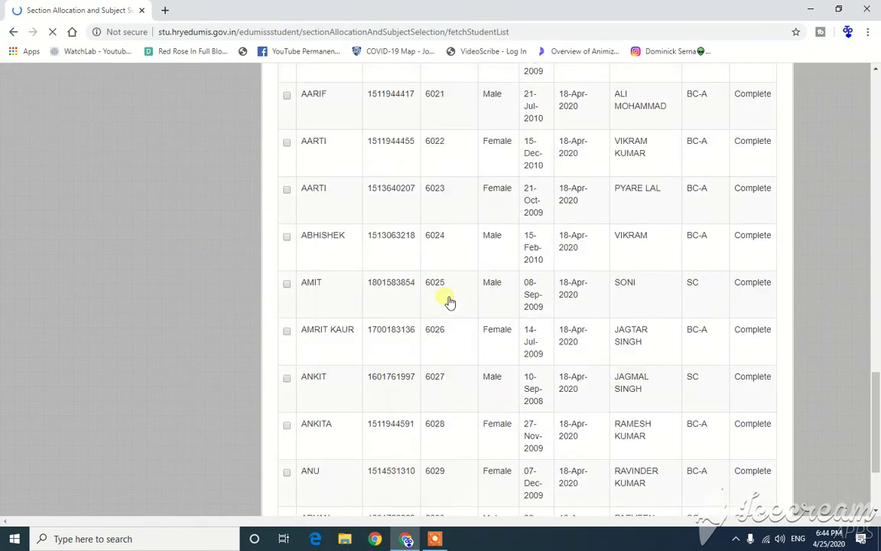
{"action": "scroll", "coordinate": [450, 300], "scroll_direction": "up", "scroll_amount": 3}
{"action": "scroll", "coordinate": [449, 299], "scroll_direction": "up", "scroll_amount": 3}
{"action": "scroll", "coordinate": [450, 298], "scroll_direction": "up", "scroll_amount": 3}
{"action": "scroll", "coordinate": [448, 295], "scroll_direction": "up", "scroll_amount": 4}
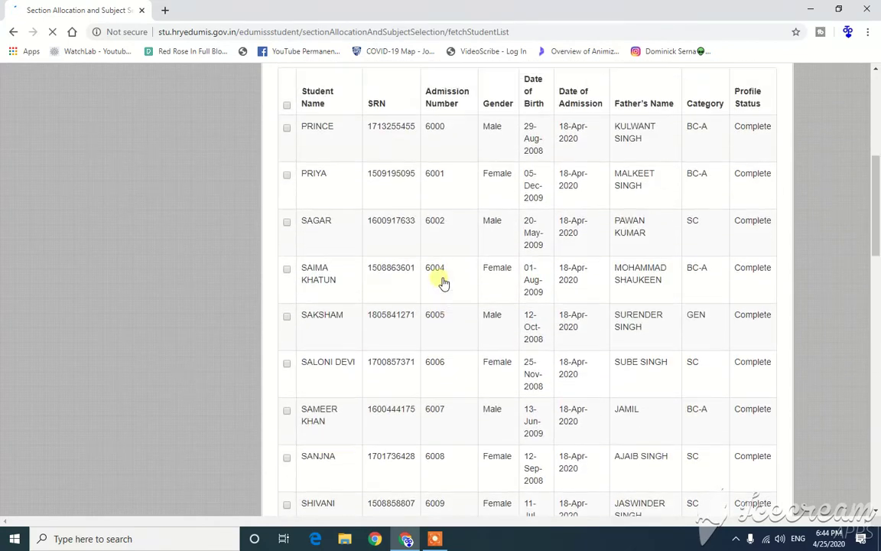
{"action": "scroll", "coordinate": [398, 275], "scroll_direction": "up", "scroll_amount": 3}
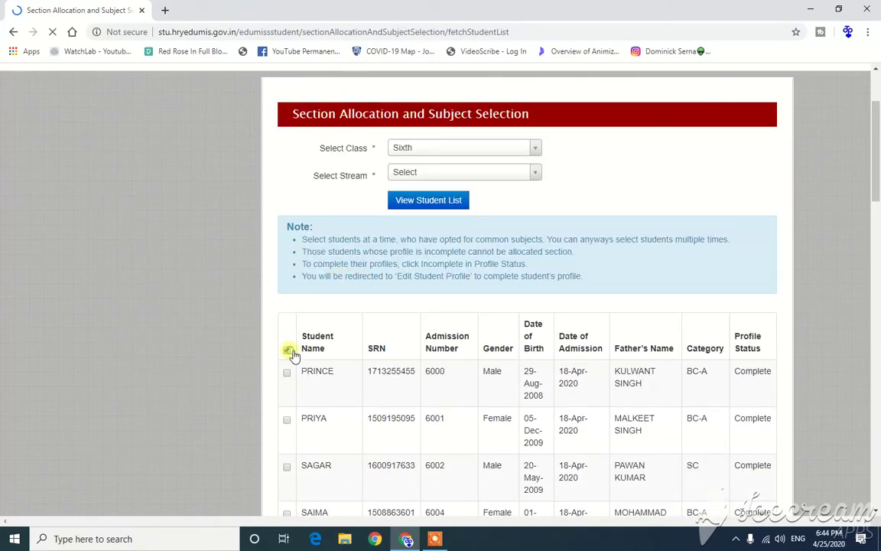
{"action": "scroll", "coordinate": [304, 354], "scroll_direction": "down", "scroll_amount": 1}
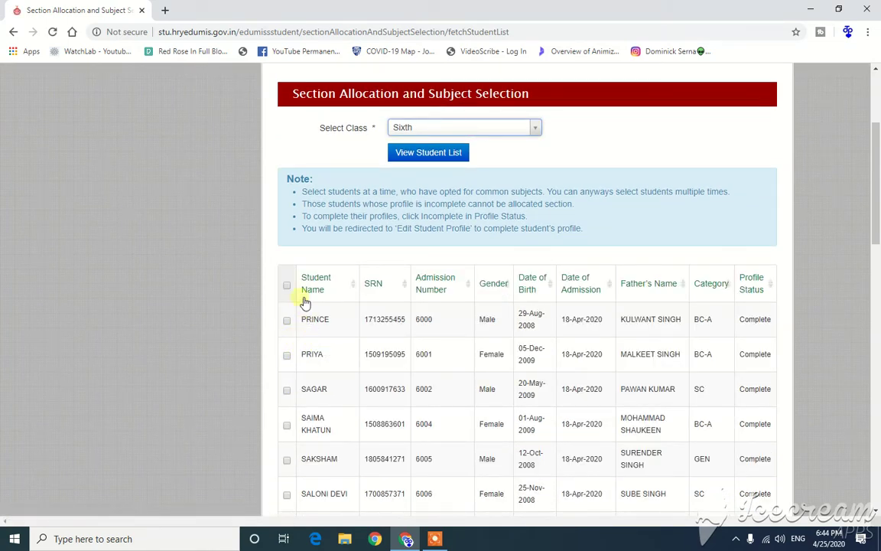
Select all students on the page and proceed with them to section allocation.
{"action": "left_click", "coordinate": [287, 285]}
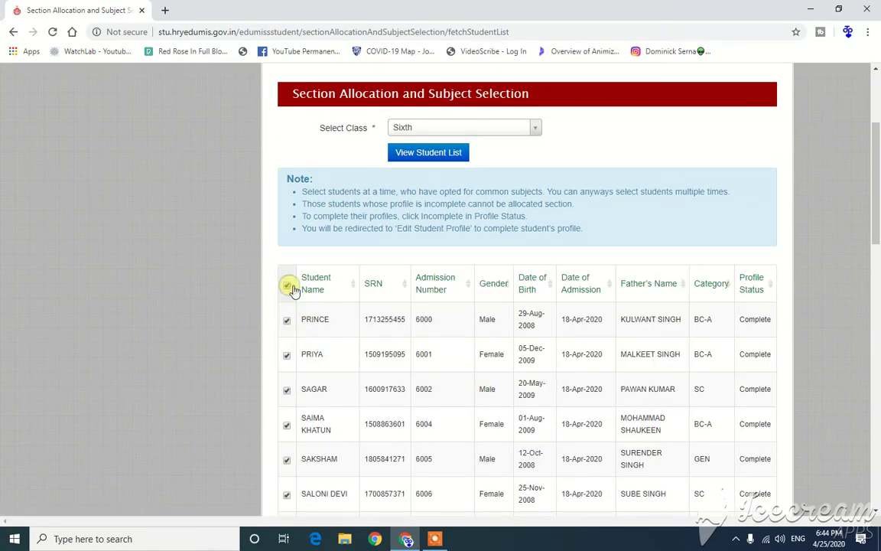
{"action": "scroll", "coordinate": [291, 348], "scroll_direction": "down", "scroll_amount": 2}
{"action": "scroll", "coordinate": [291, 356], "scroll_direction": "down", "scroll_amount": 1}
{"action": "scroll", "coordinate": [298, 368], "scroll_direction": "down", "scroll_amount": 3}
{"action": "scroll", "coordinate": [306, 364], "scroll_direction": "down", "scroll_amount": 5}
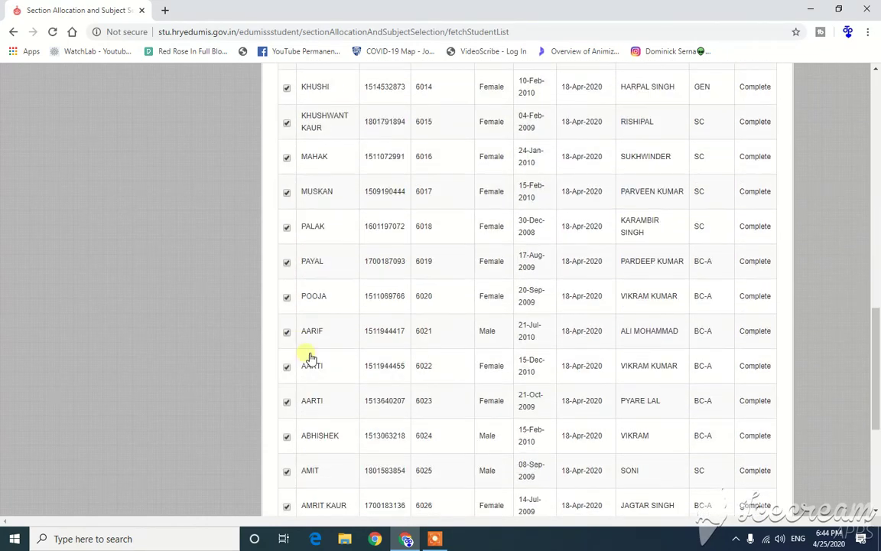
{"action": "scroll", "coordinate": [359, 378], "scroll_direction": "down", "scroll_amount": 4}
{"action": "scroll", "coordinate": [489, 428], "scroll_direction": "down", "scroll_amount": 2}
{"action": "left_click", "coordinate": [535, 442]}
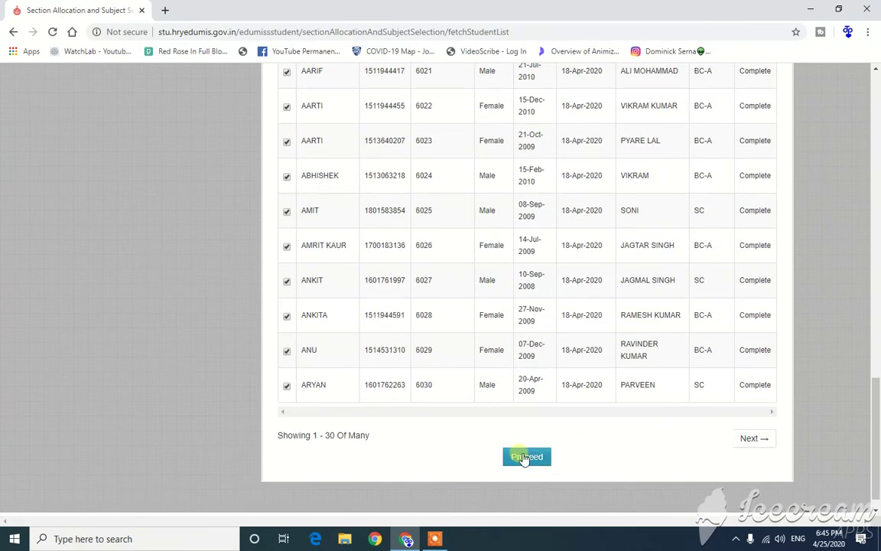
{"action": "left_click", "coordinate": [523, 458]}
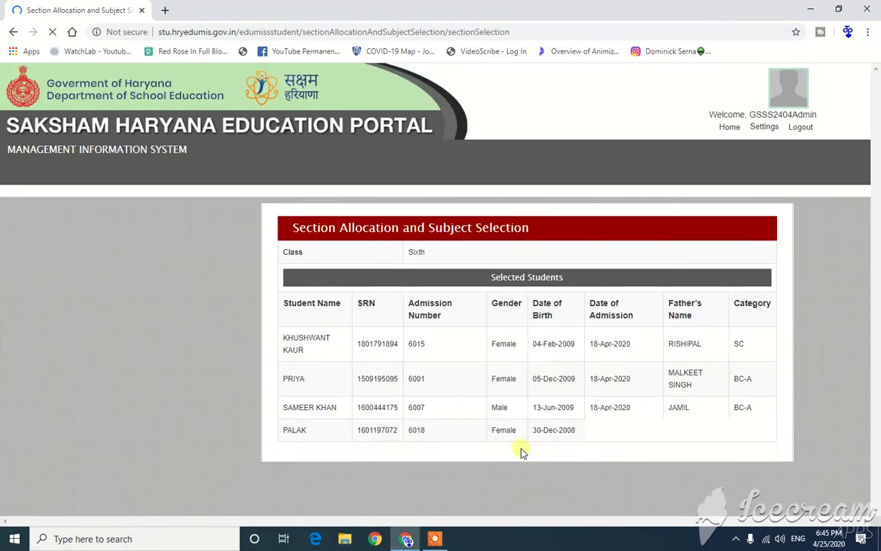
Review the Selected Students list of 38 Class Sixth students.
{"action": "scroll", "coordinate": [516, 439], "scroll_direction": "down", "scroll_amount": 1}
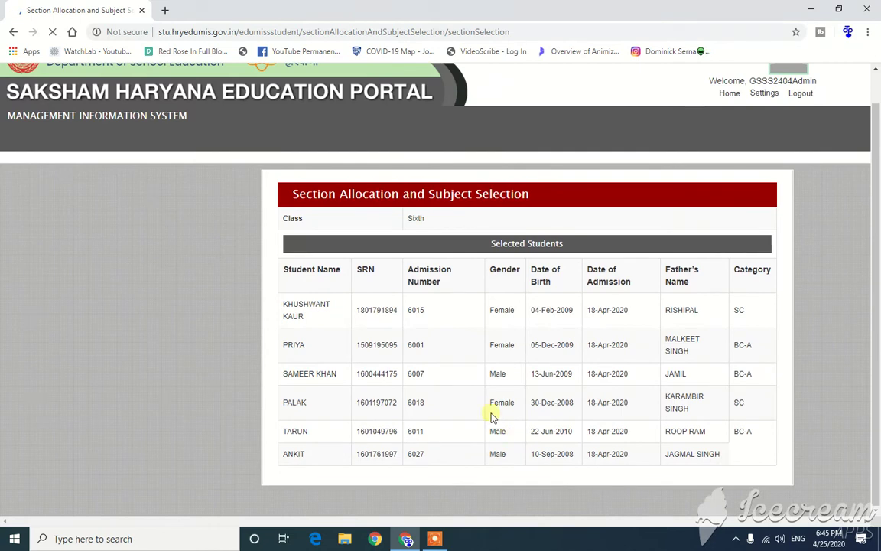
{"action": "scroll", "coordinate": [492, 416], "scroll_direction": "down", "scroll_amount": 1}
{"action": "scroll", "coordinate": [489, 360], "scroll_direction": "down", "scroll_amount": 3}
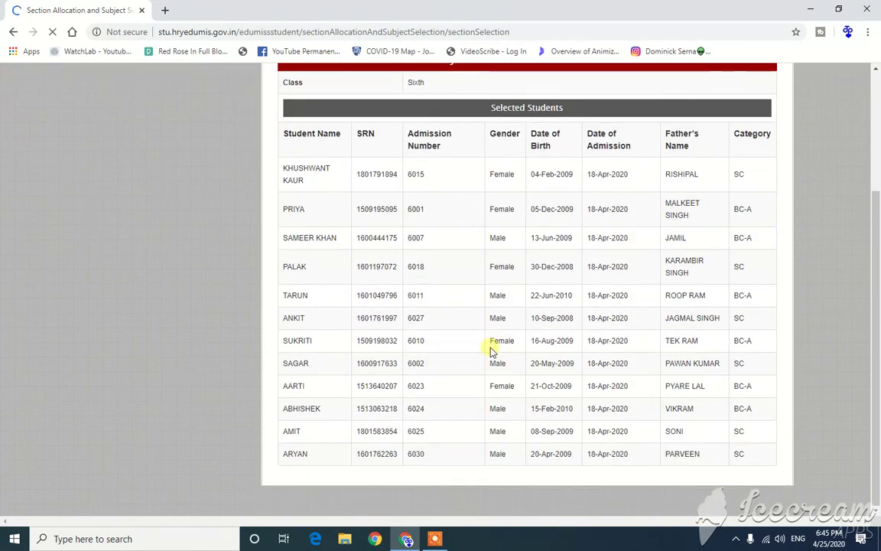
{"action": "scroll", "coordinate": [492, 350], "scroll_direction": "up", "scroll_amount": 3}
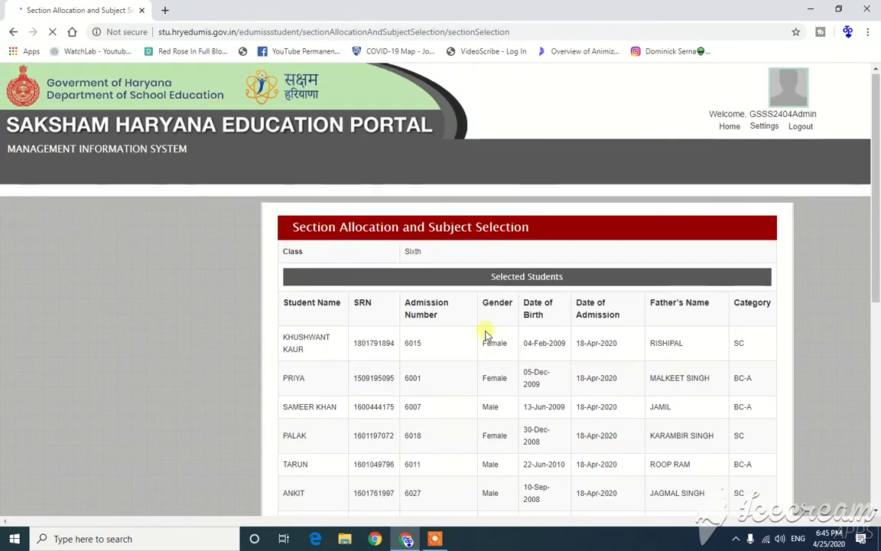
{"action": "scroll", "coordinate": [489, 334], "scroll_direction": "down", "scroll_amount": 3}
{"action": "scroll", "coordinate": [498, 352], "scroll_direction": "down", "scroll_amount": 5}
{"action": "scroll", "coordinate": [489, 383], "scroll_direction": "down", "scroll_amount": 3}
{"action": "scroll", "coordinate": [482, 388], "scroll_direction": "down", "scroll_amount": 1}
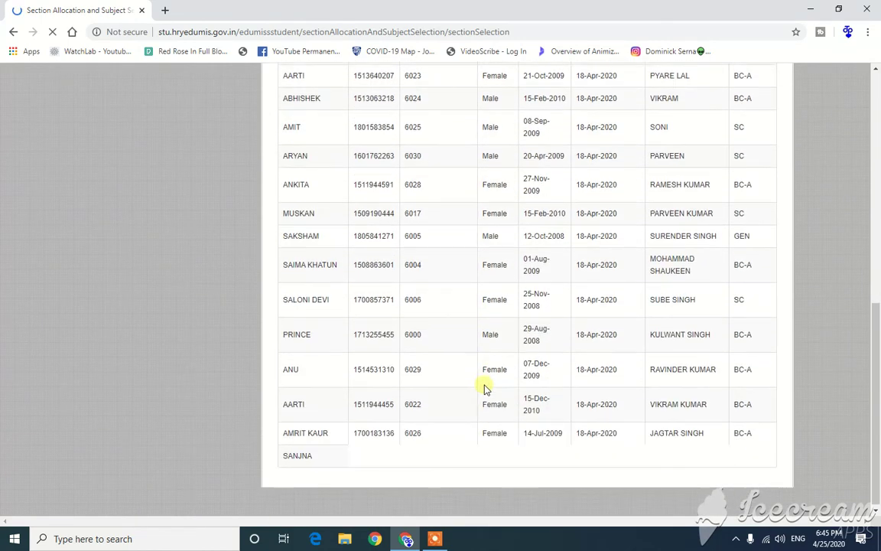
{"action": "scroll", "coordinate": [486, 390], "scroll_direction": "down", "scroll_amount": 1}
{"action": "scroll", "coordinate": [489, 398], "scroll_direction": "down", "scroll_amount": 1}
{"action": "scroll", "coordinate": [501, 459], "scroll_direction": "down", "scroll_amount": 2}
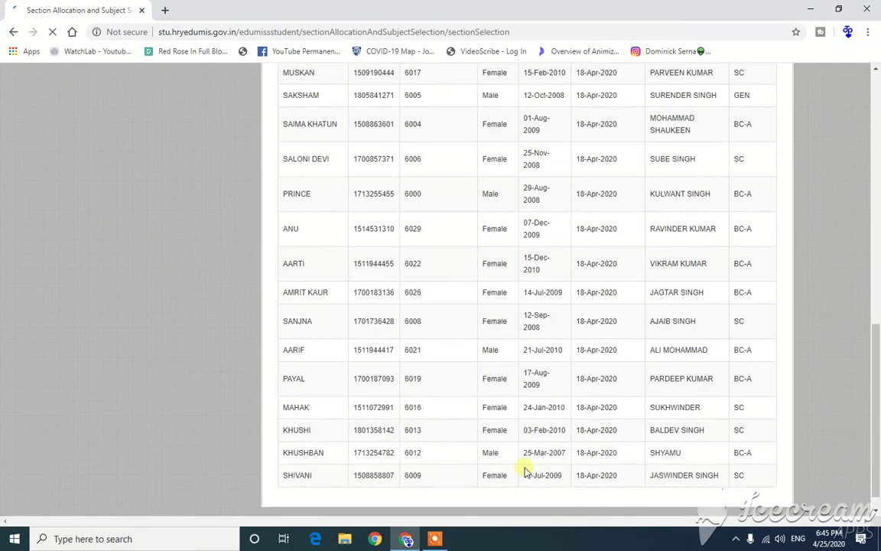
{"action": "scroll", "coordinate": [527, 456], "scroll_direction": "down", "scroll_amount": 2}
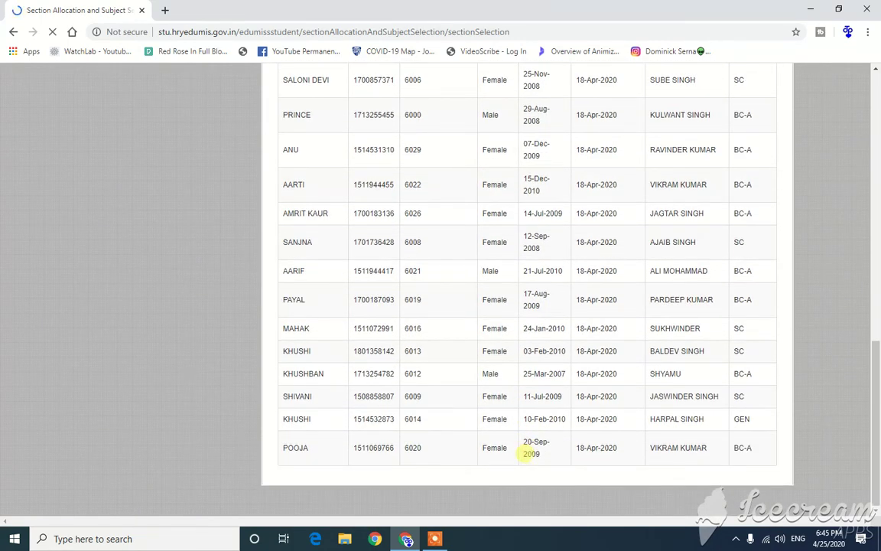
{"action": "scroll", "coordinate": [526, 455], "scroll_direction": "down", "scroll_amount": 2}
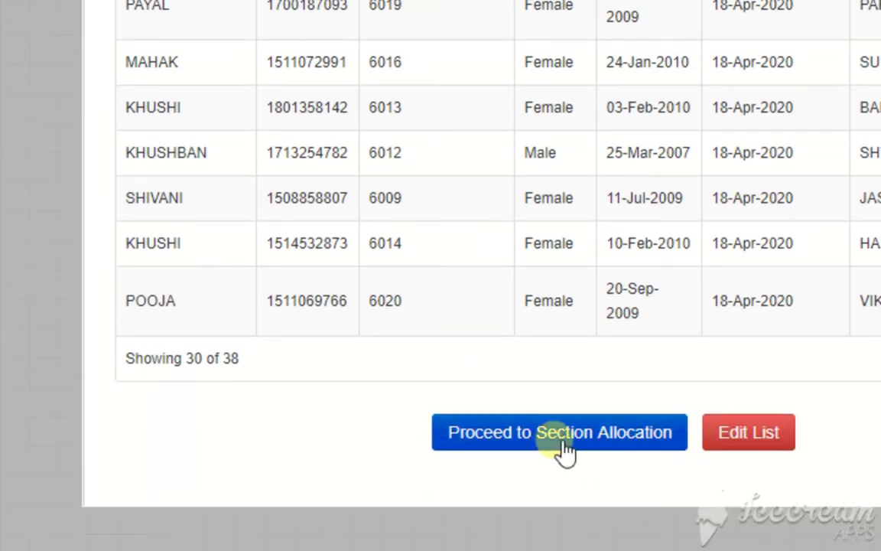
Proceed to section allocation and return to the top of the page.
{"action": "left_click", "coordinate": [604, 436]}
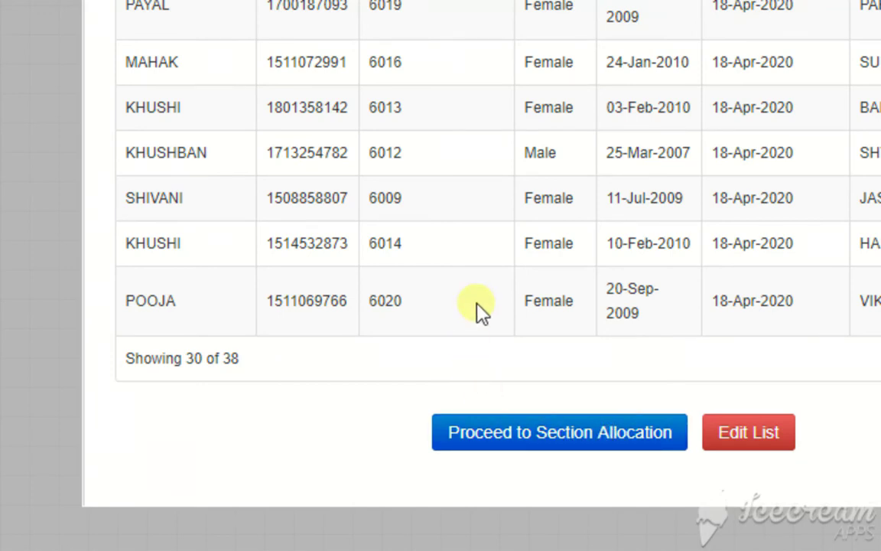
{"action": "left_click", "coordinate": [667, 439]}
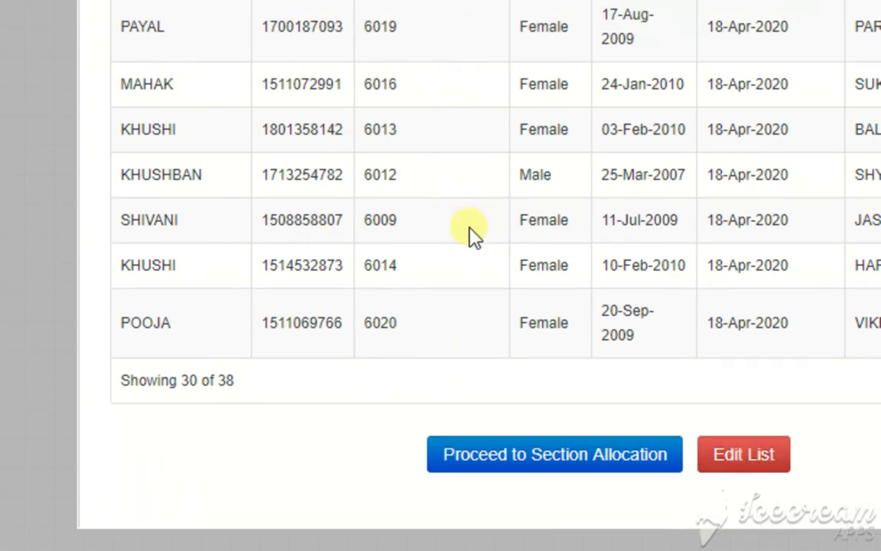
{"action": "scroll", "coordinate": [569, 389], "scroll_direction": "up", "scroll_amount": 1}
{"action": "scroll", "coordinate": [497, 364], "scroll_direction": "up", "scroll_amount": 3}
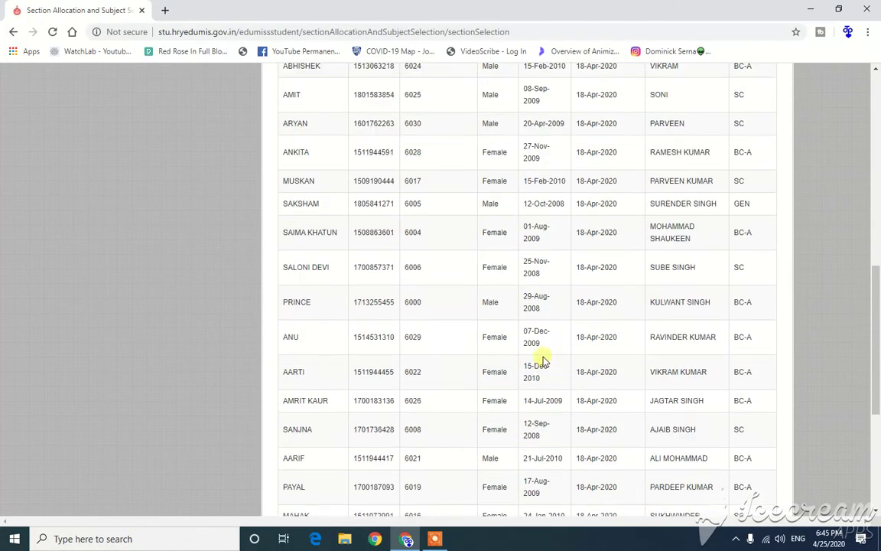
{"action": "scroll", "coordinate": [540, 358], "scroll_direction": "up", "scroll_amount": 3}
{"action": "scroll", "coordinate": [545, 358], "scroll_direction": "up", "scroll_amount": 4}
{"action": "scroll", "coordinate": [538, 353], "scroll_direction": "up", "scroll_amount": 1}
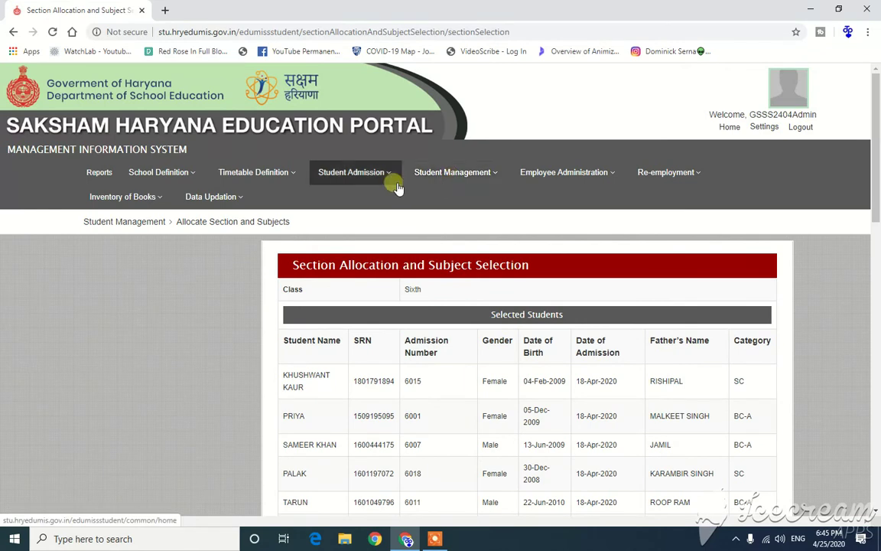
Open Allocate Roll Number with class Sixth and section B (HINDI) selected.
{"action": "left_click", "coordinate": [447, 173]}
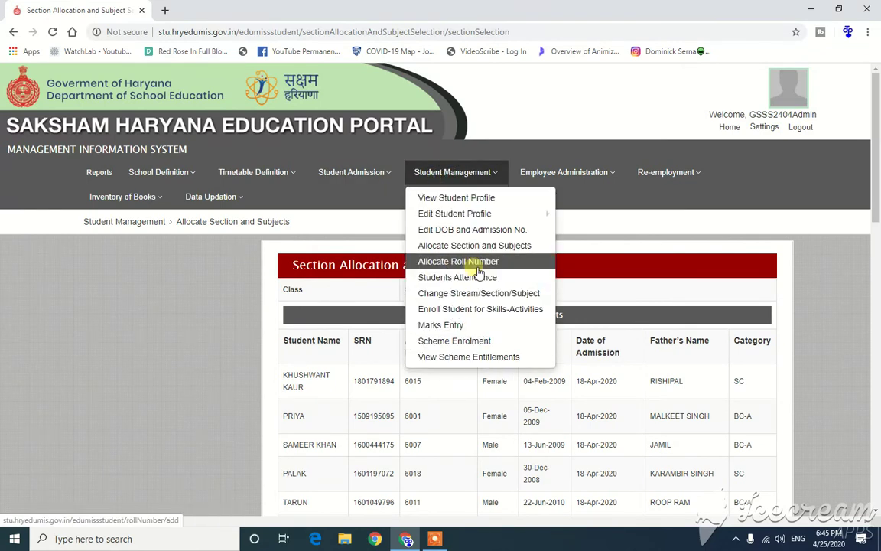
{"action": "left_click", "coordinate": [443, 263]}
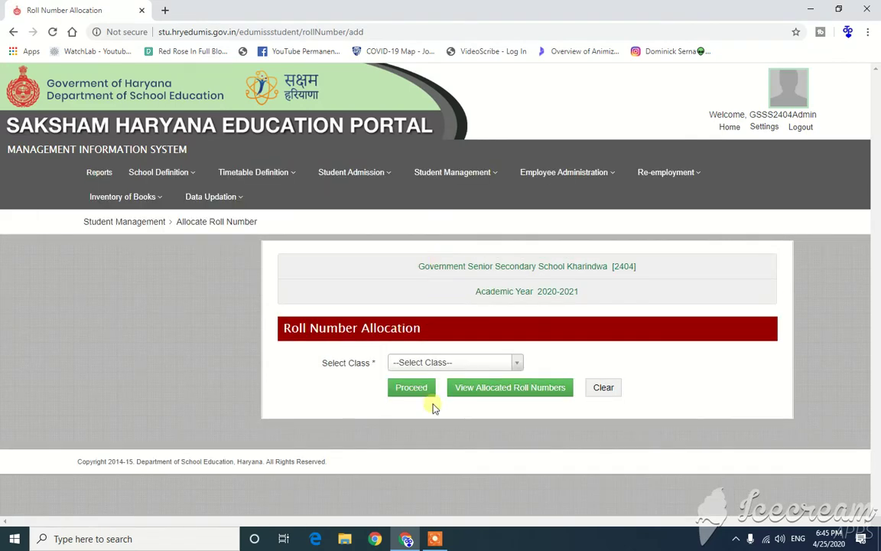
{"action": "left_click", "coordinate": [428, 361]}
{"action": "left_click", "coordinate": [419, 415]}
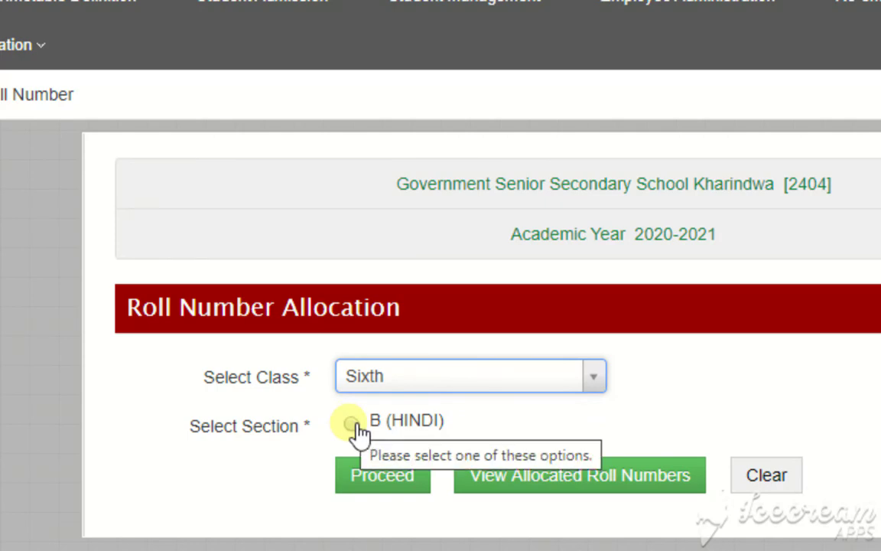
{"action": "left_click", "coordinate": [352, 425]}
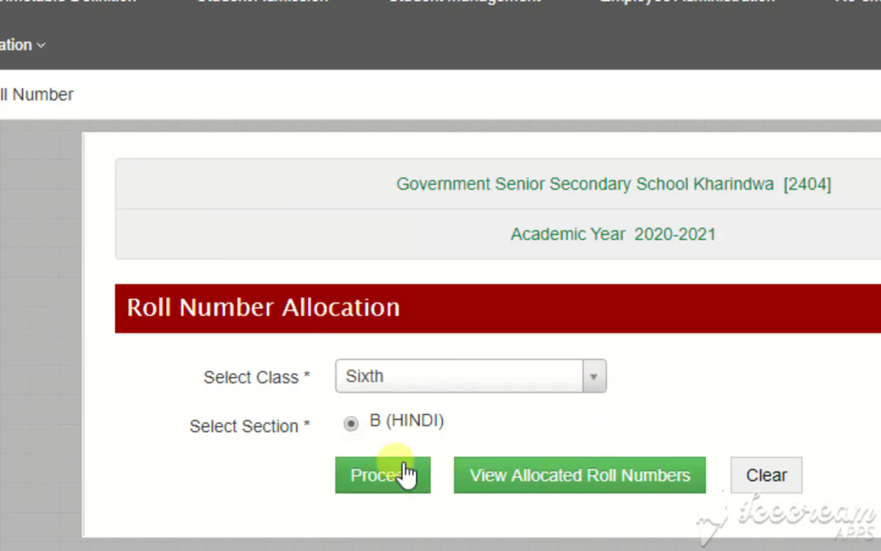